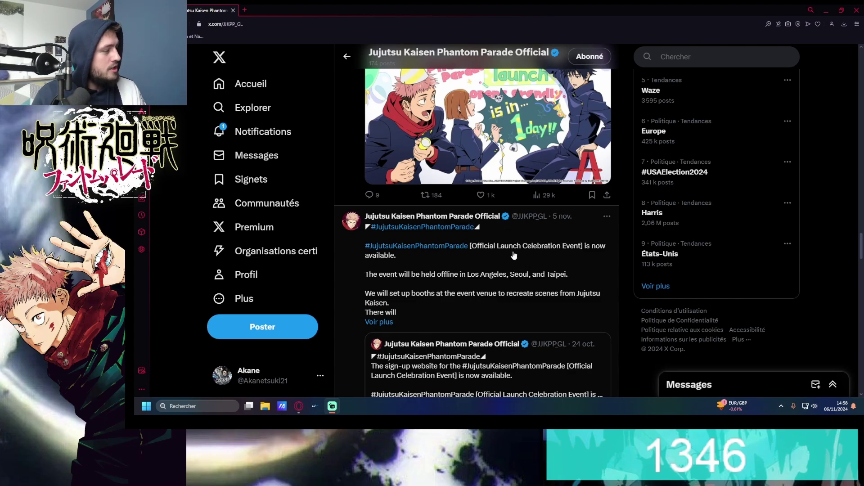
scroll(486, 247, "up", 3)
scroll(466, 248, "up", 3)
scroll(436, 248, "up", 2)
View the November preview post's event schedule photo enlarged and bring up its image options
left_click(436, 248)
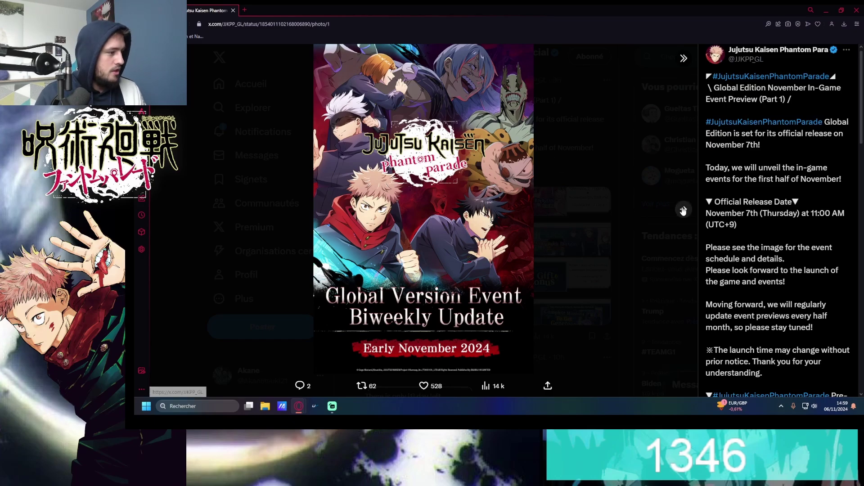
left_click(684, 208)
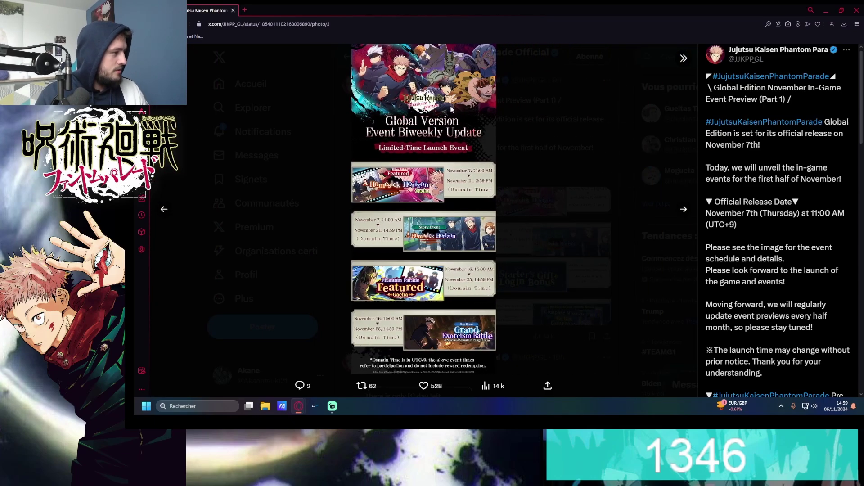
key("ctrl+plus")
key("ctrl+plus")
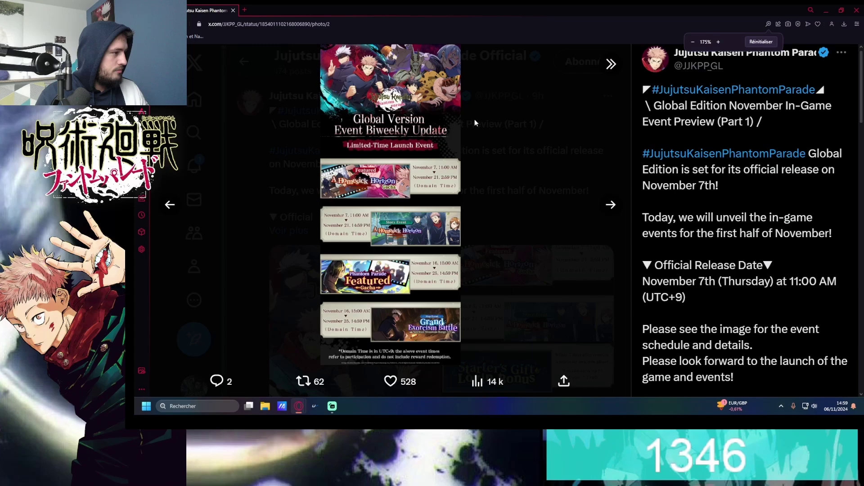
right_click(404, 133)
key("Escape")
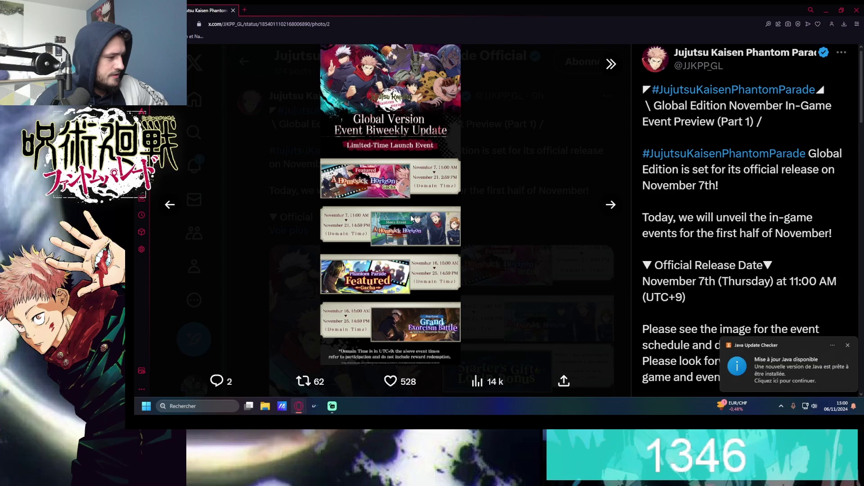
left_click(849, 346)
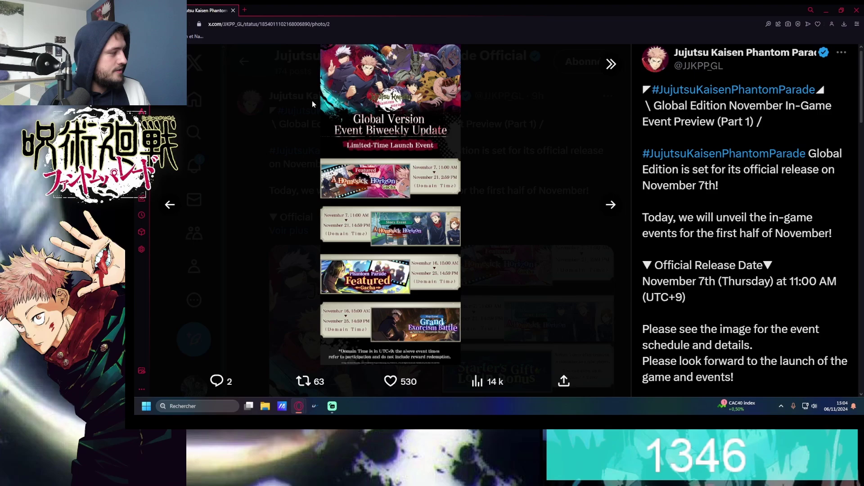
left_click(169, 204)
left_click(610, 204)
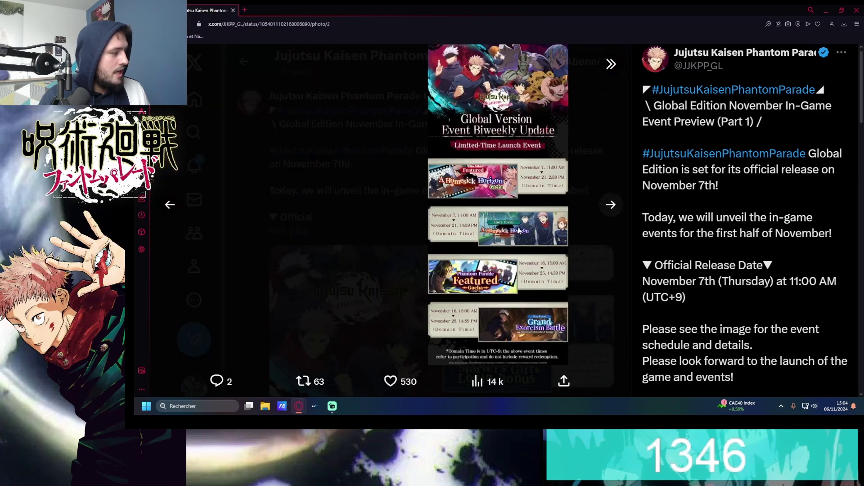